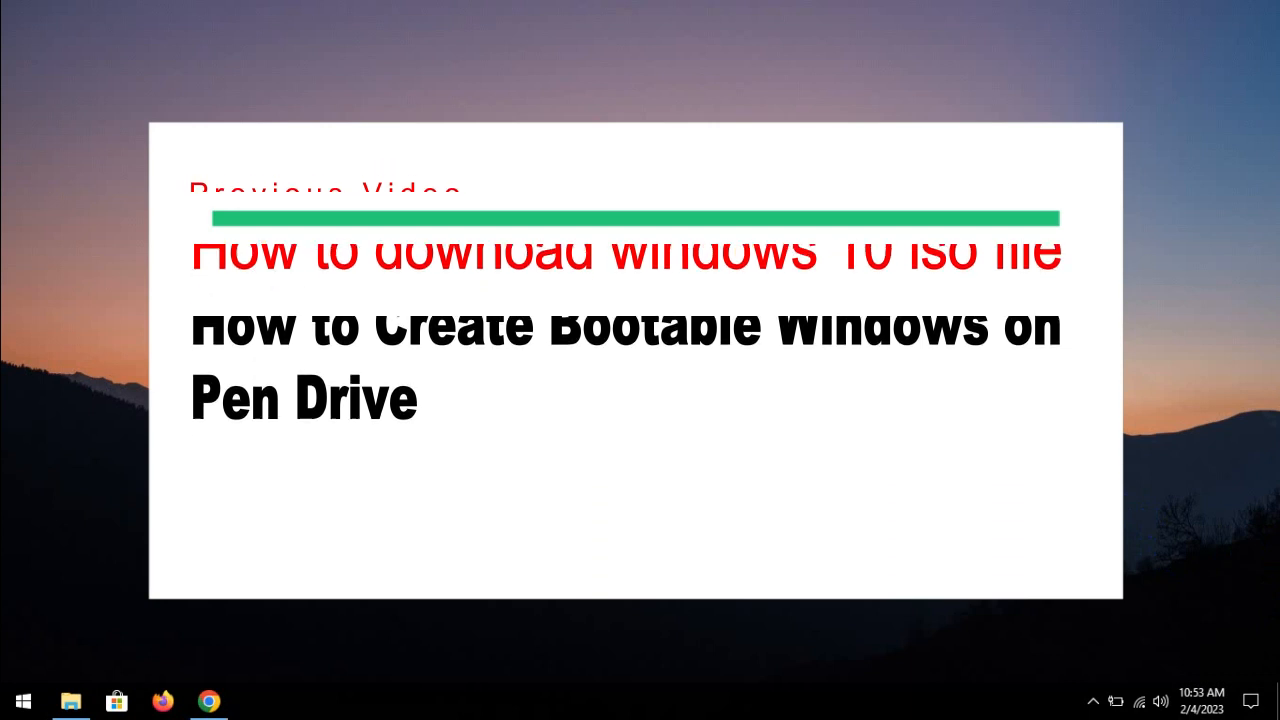
Switch to Chrome, search the web for "rufus" and open the official rufus.ie site.
click(209, 700)
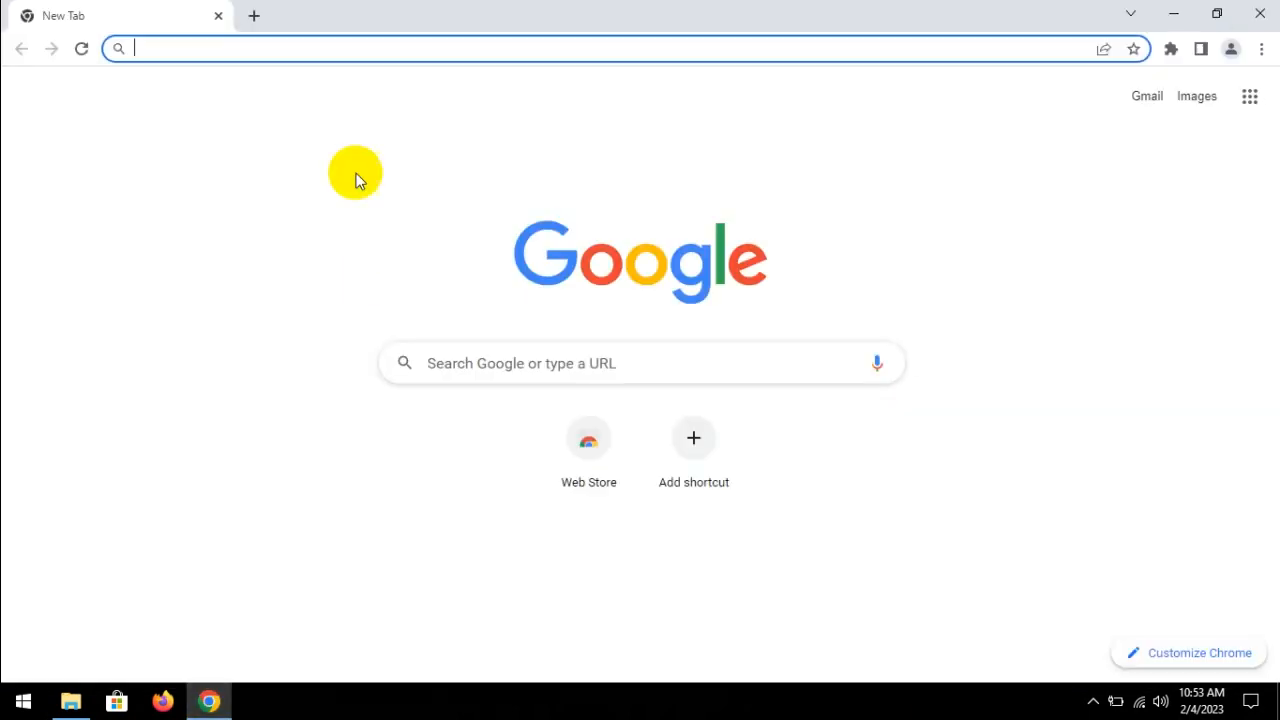
click(340, 50)
text(rufu)
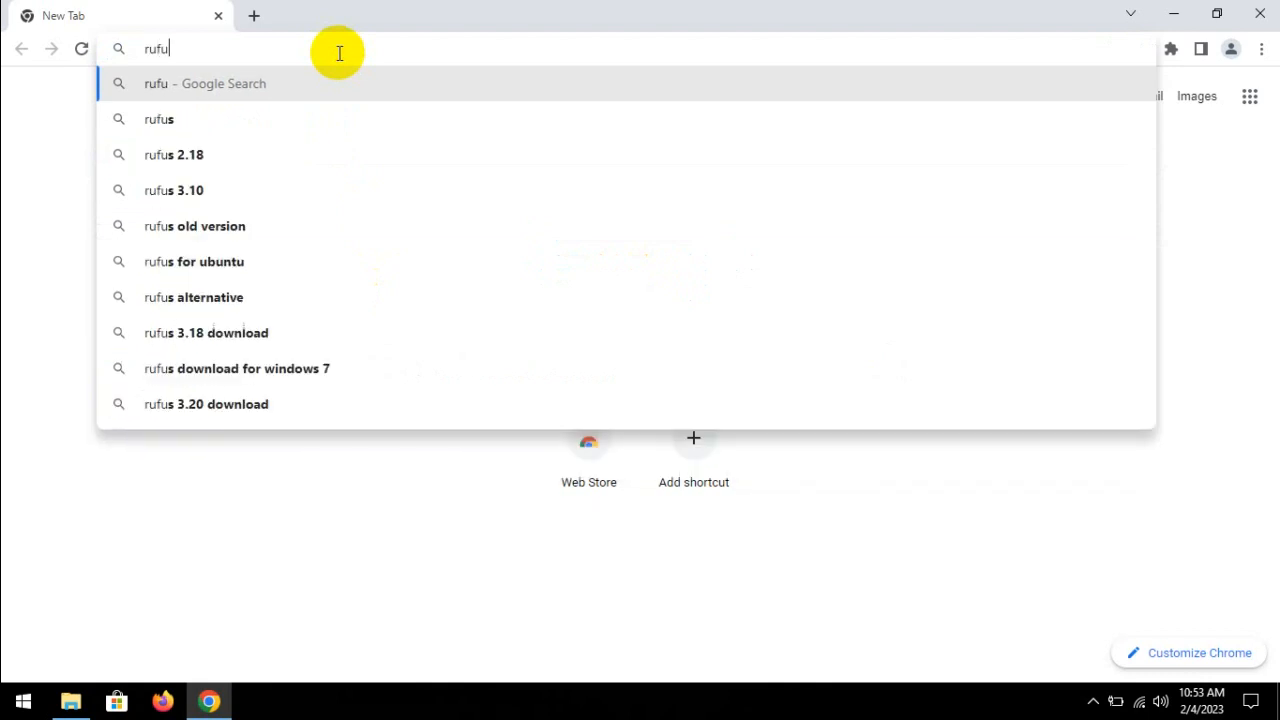
text(s)
key(Return)
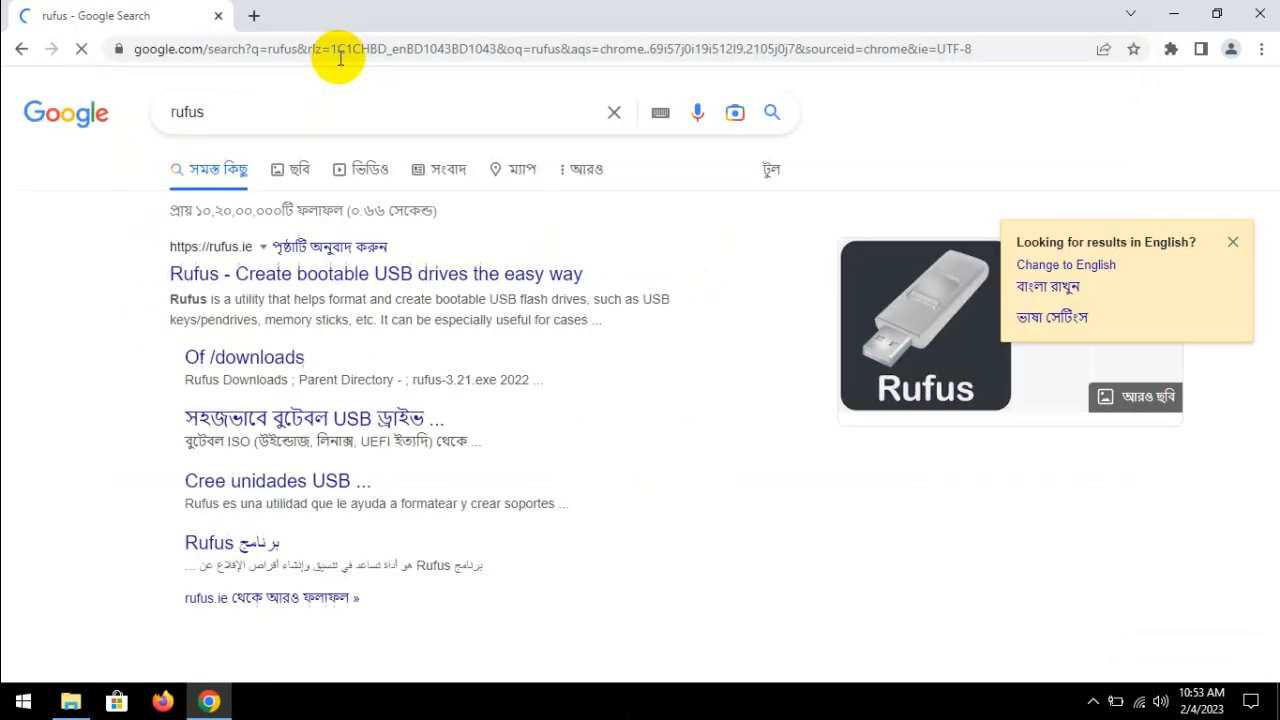
click(251, 278)
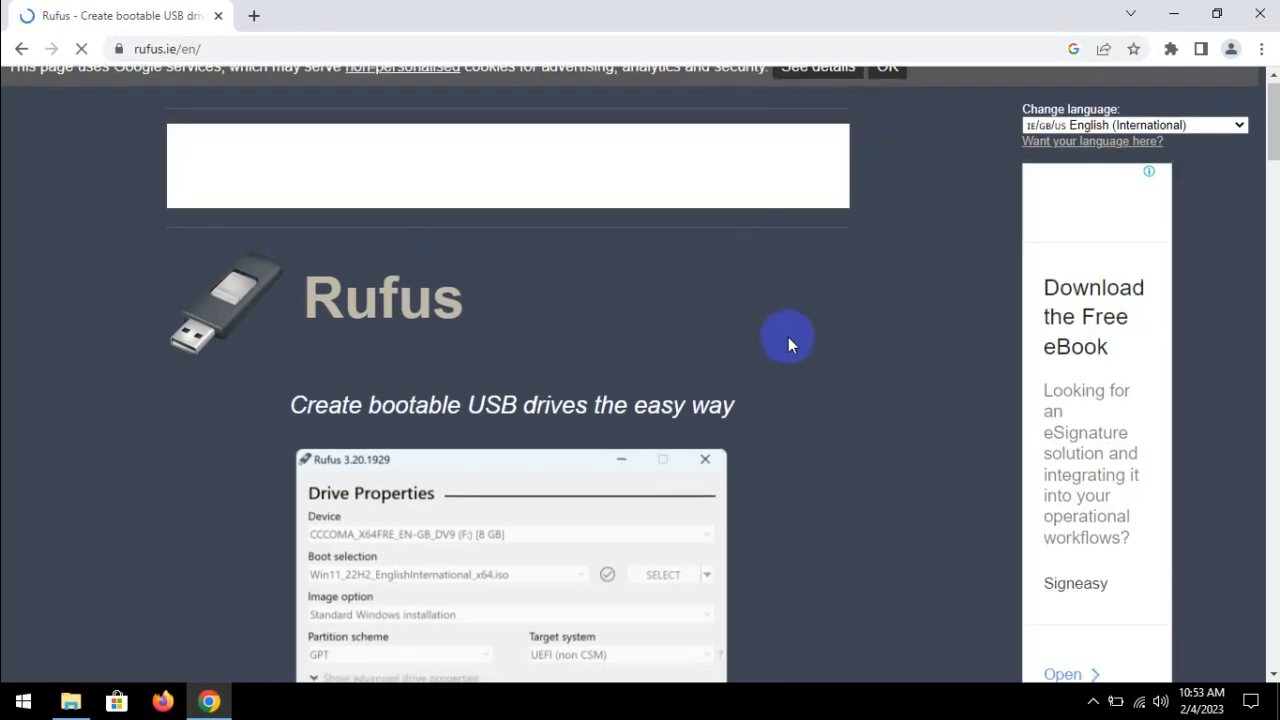
Download Rufus 3.21 from the site's Download section, saving rufus-3.21.exe to the Downloads\Programs folder.
scroll(790, 340, down, 10)
scroll(792, 340, up, 10)
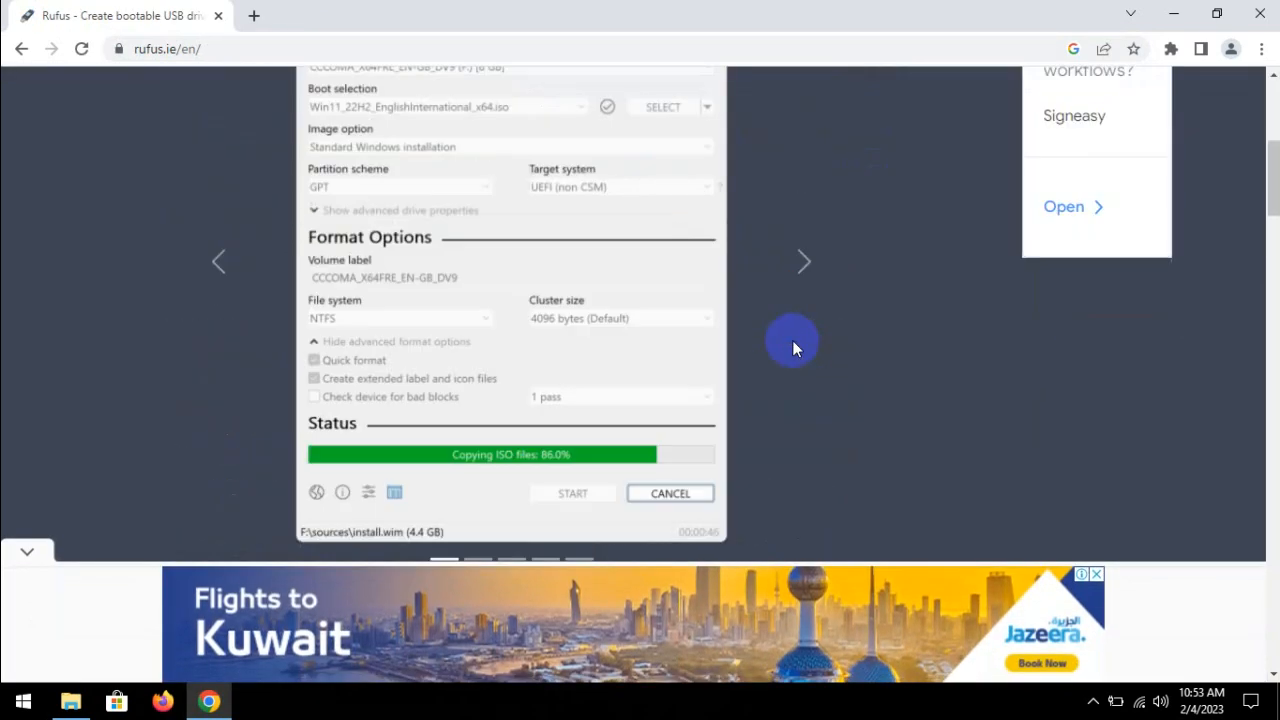
scroll(599, 388, down, 10)
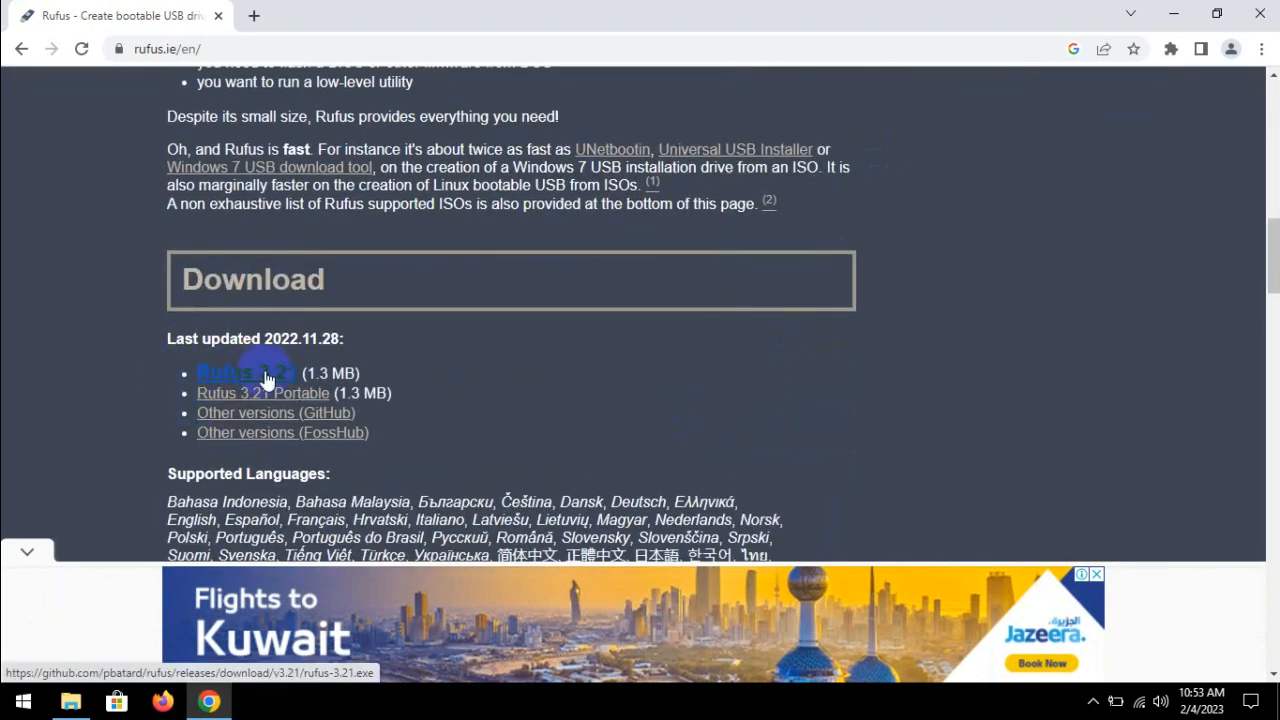
click(267, 378)
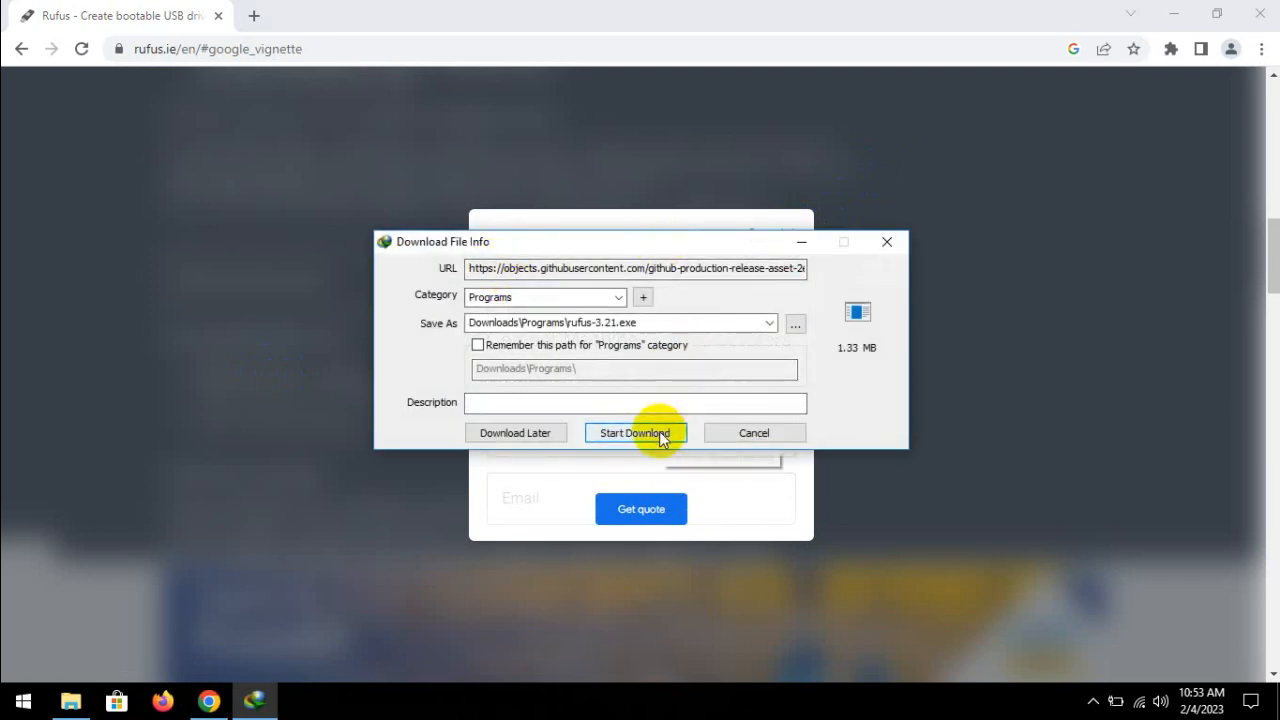
click(635, 433)
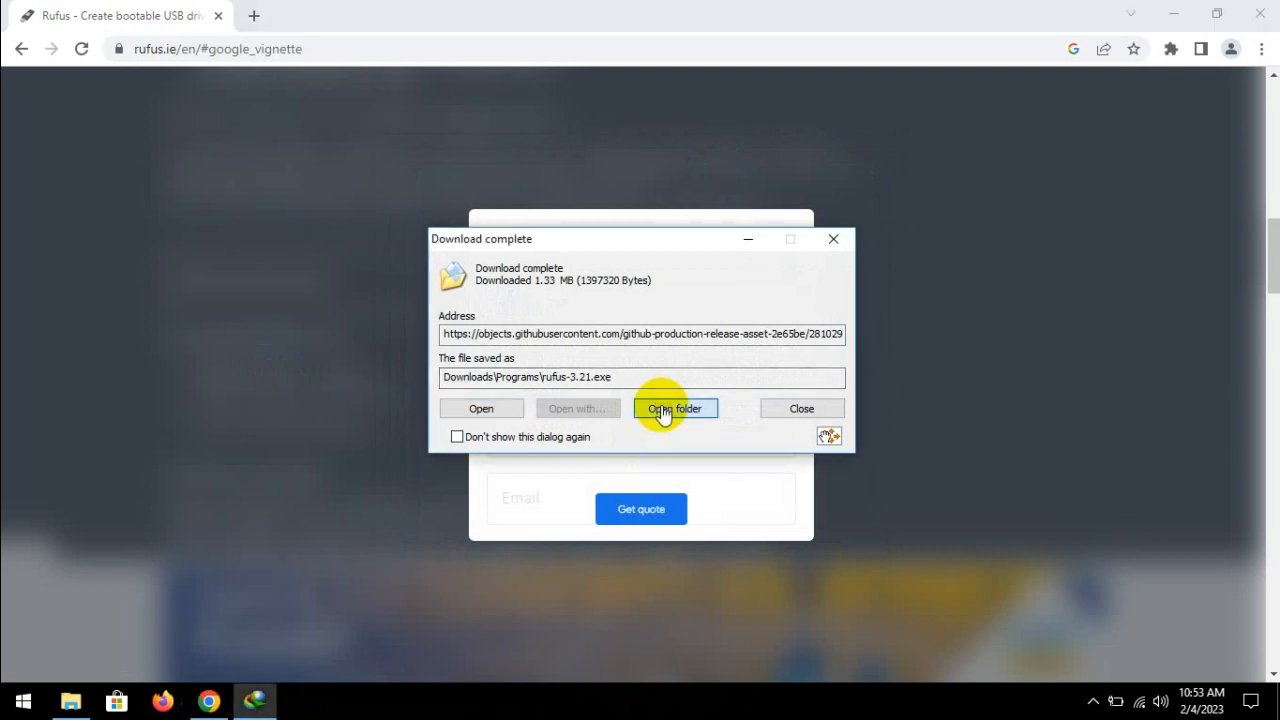
Launch rufus-3.21 from its download folder, clear the other windows out of the way and allow Rufus to check for updates online.
click(664, 408)
double_click(193, 145)
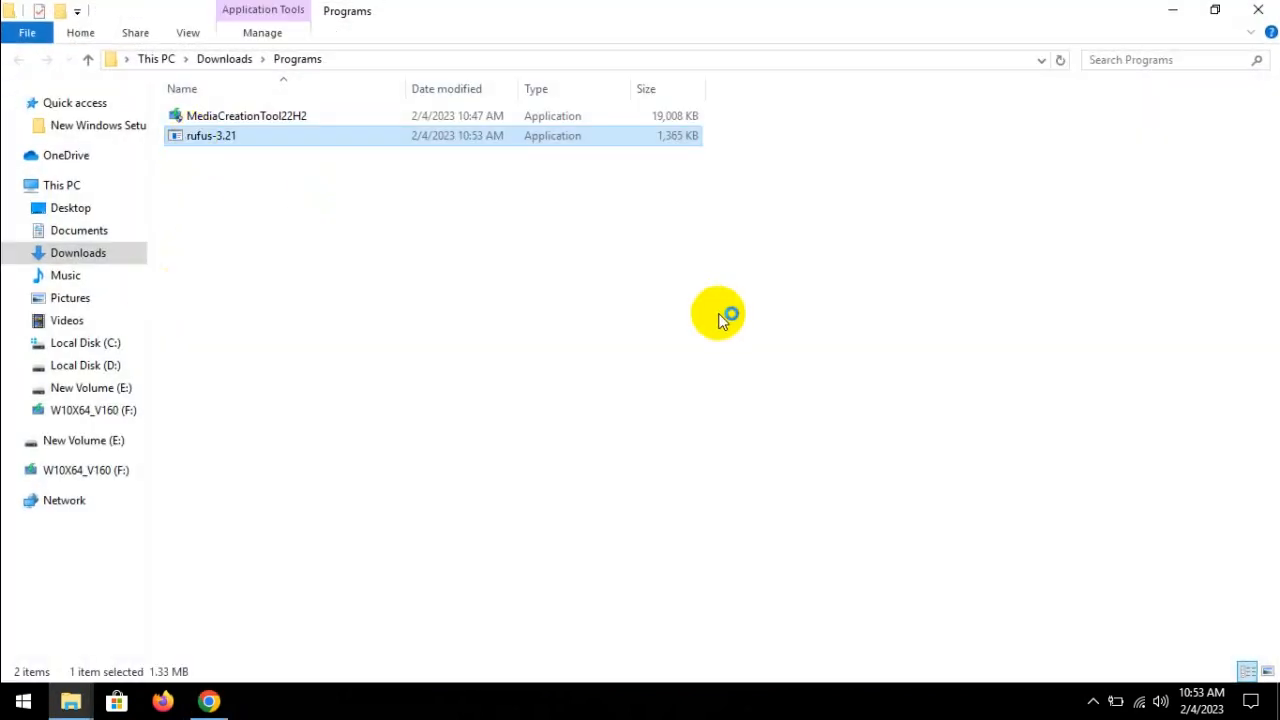
click(1173, 10)
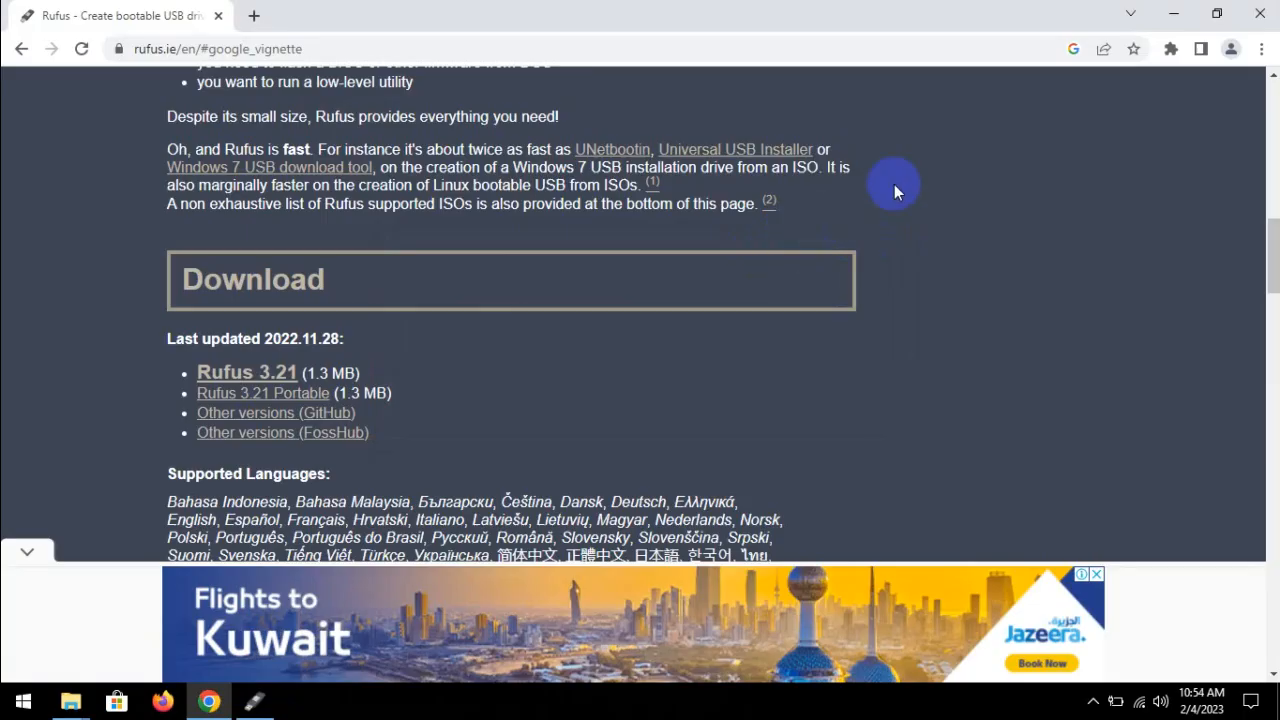
click(1168, 12)
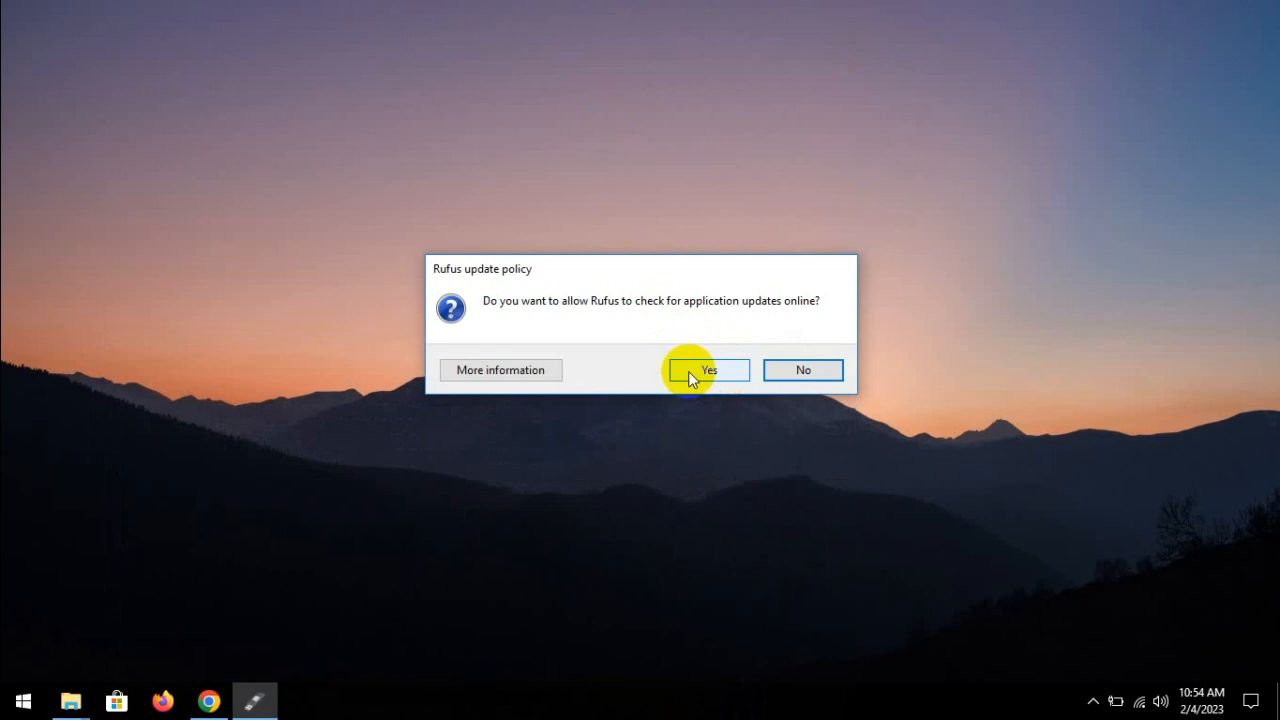
click(688, 371)
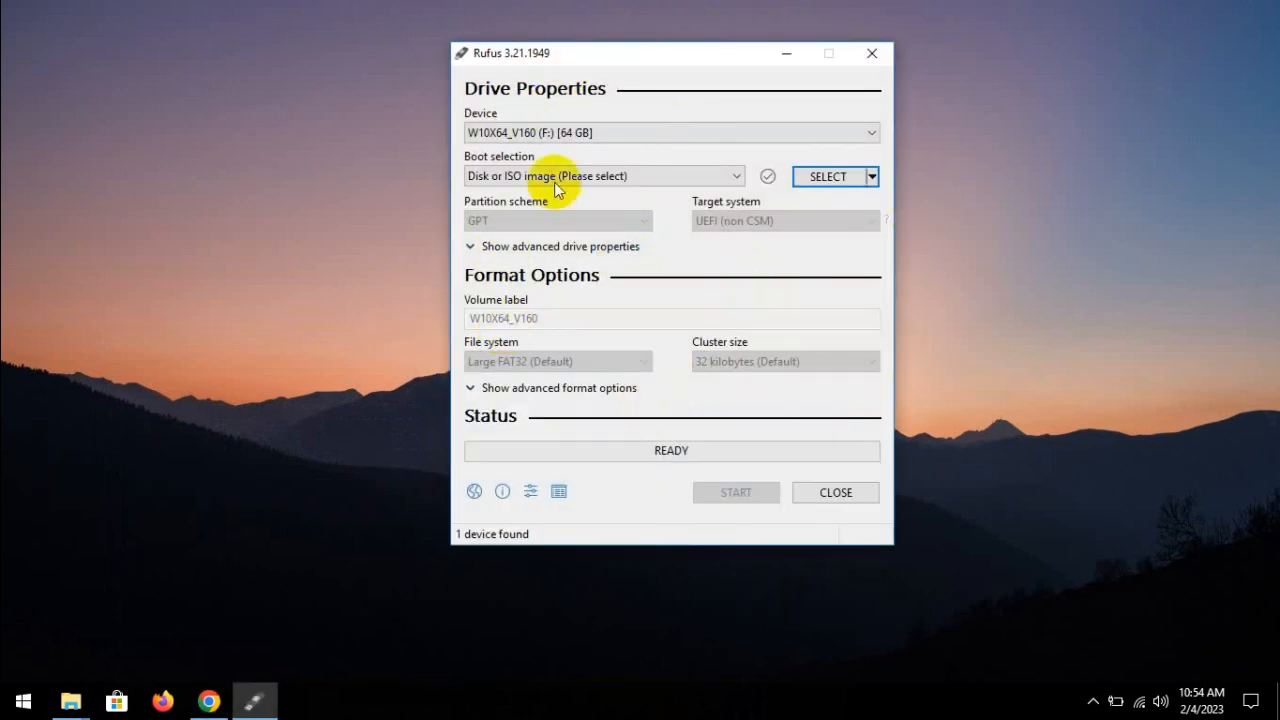
Check which USB drives the Device list offers, repeating the check after the pen drive is unplugged.
click(541, 134)
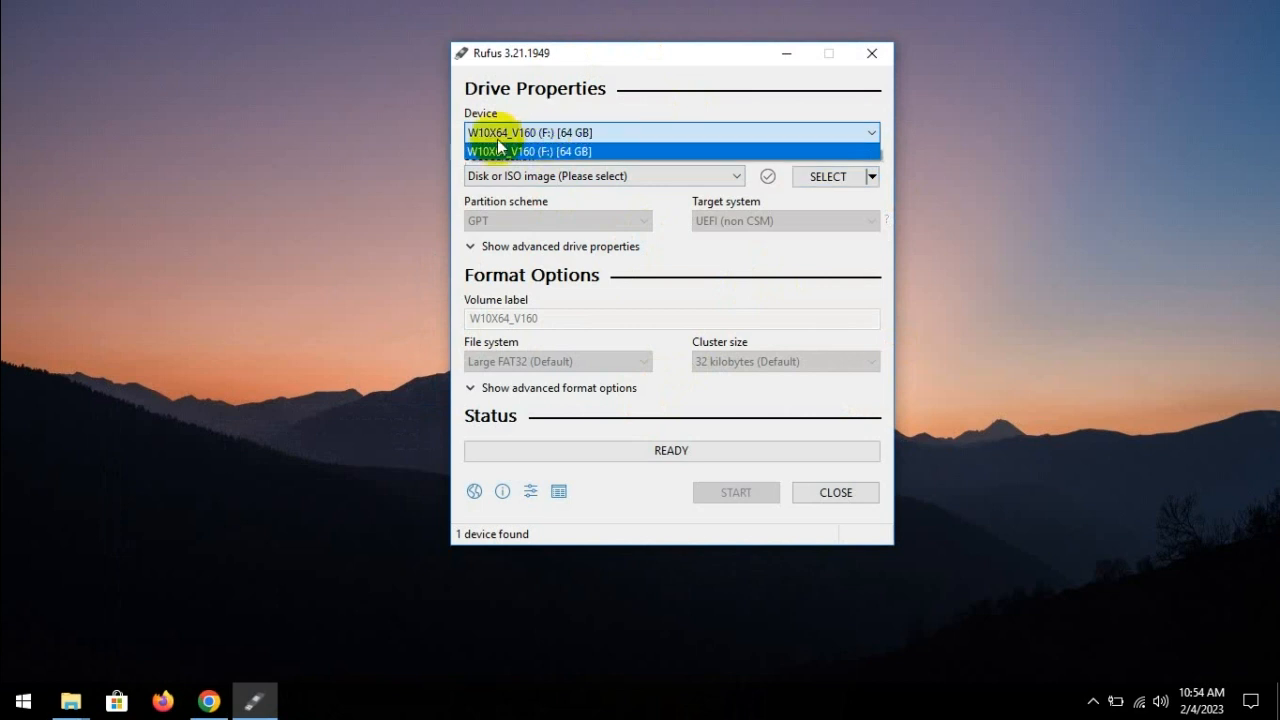
click(588, 101)
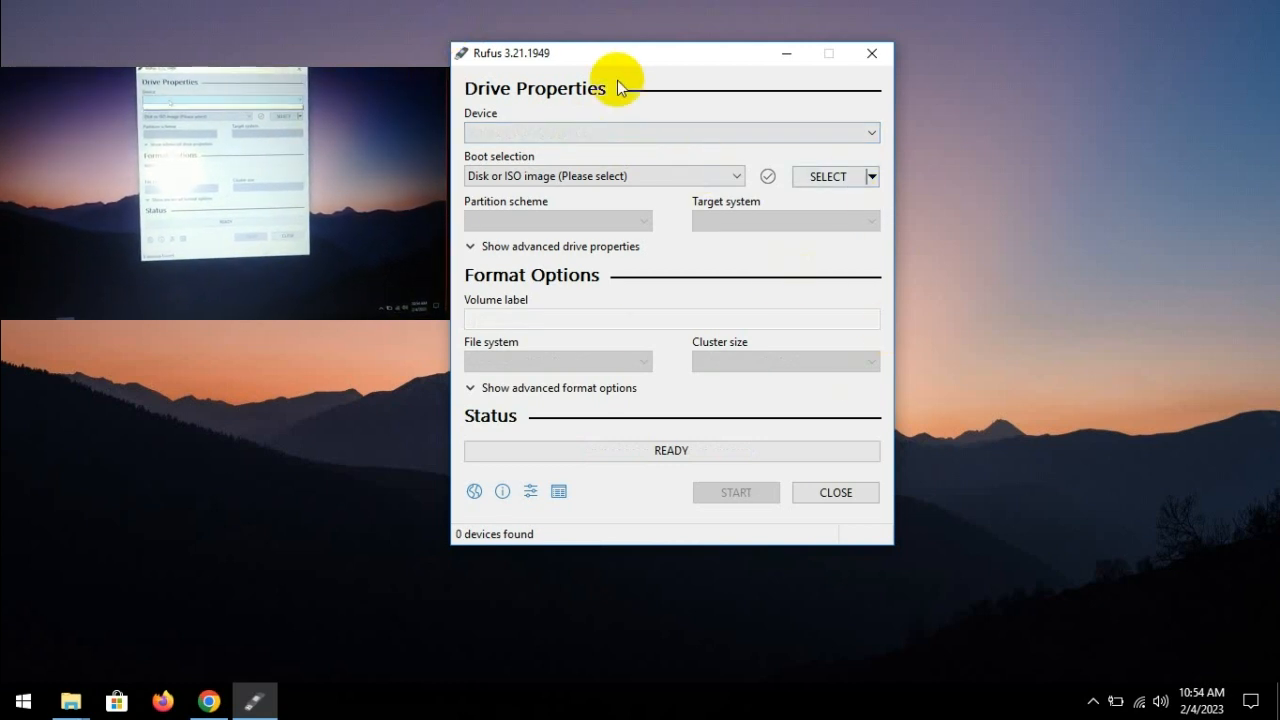
click(531, 134)
click(548, 135)
click(550, 135)
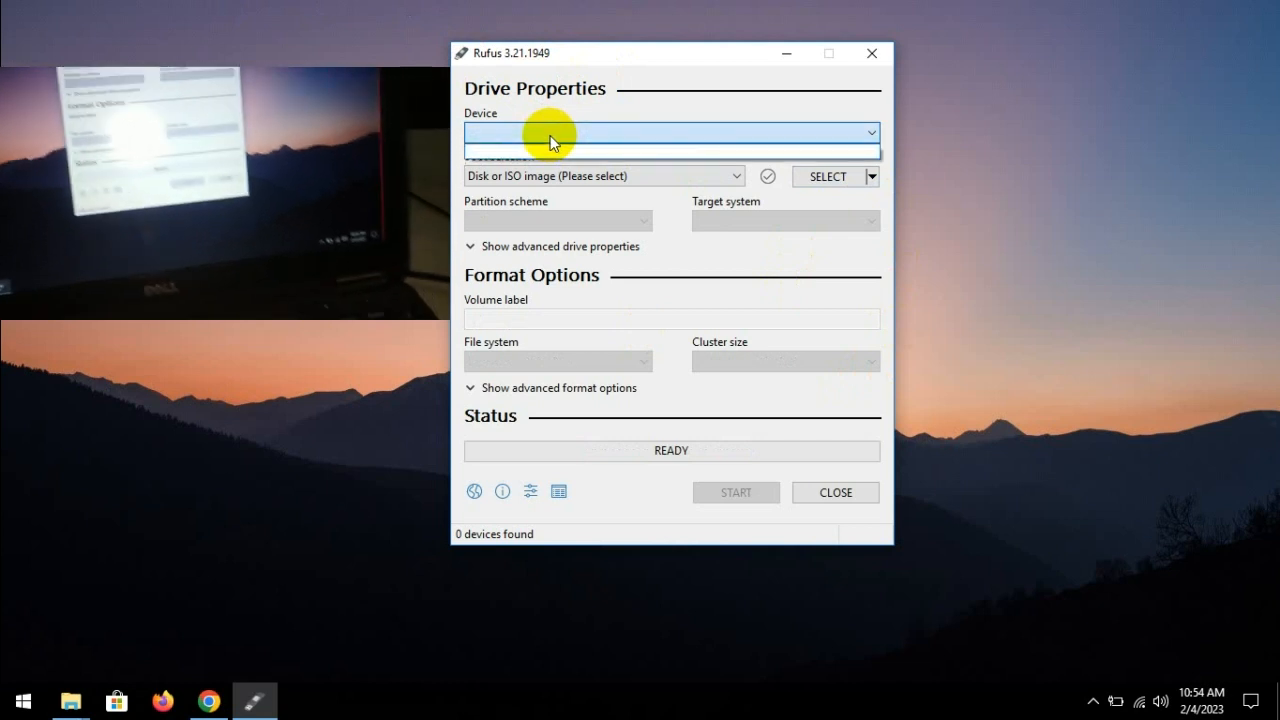
click(550, 136)
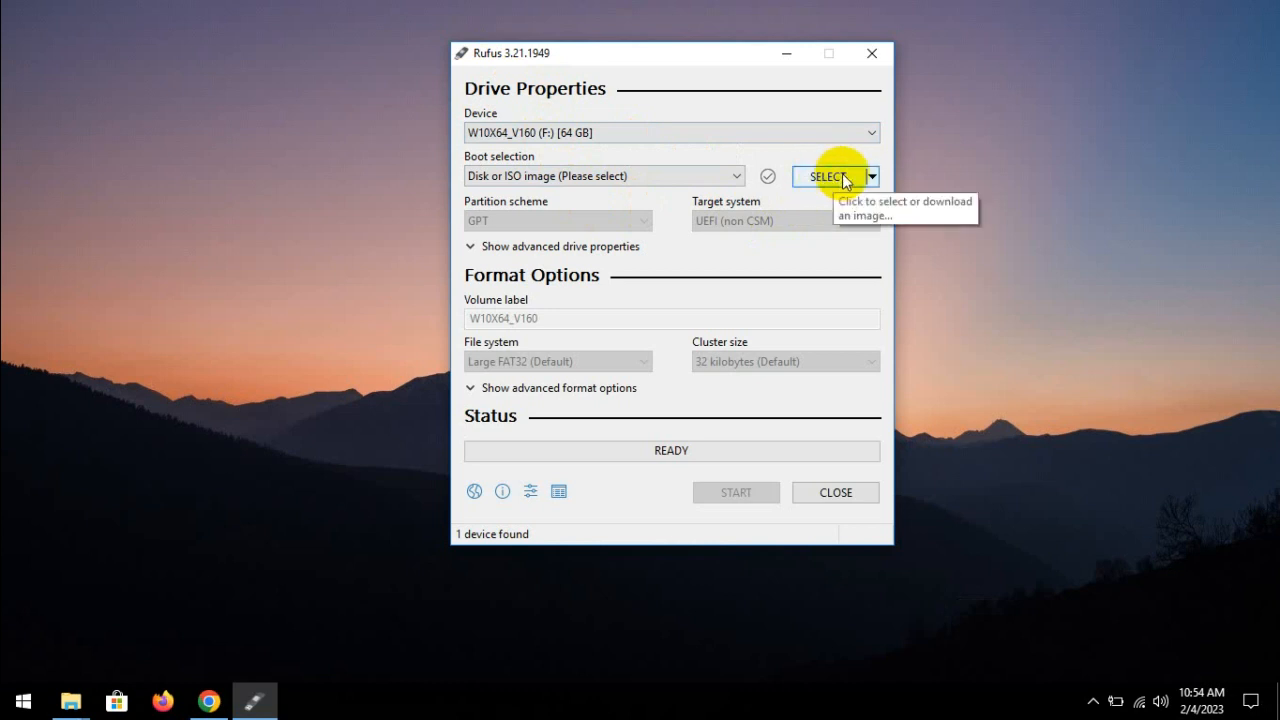
Load the Win10_22H2_English_x64 disc image from the Downloads folder as the boot selection.
click(828, 177)
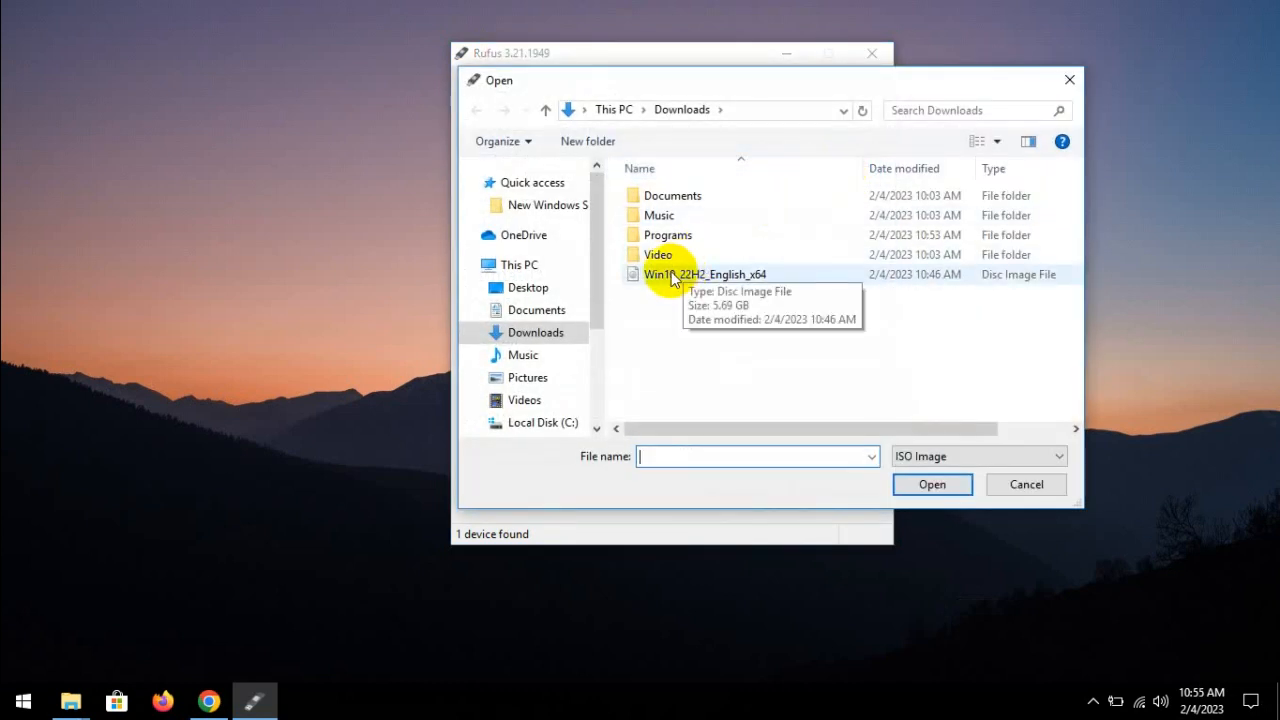
click(1069, 79)
click(828, 177)
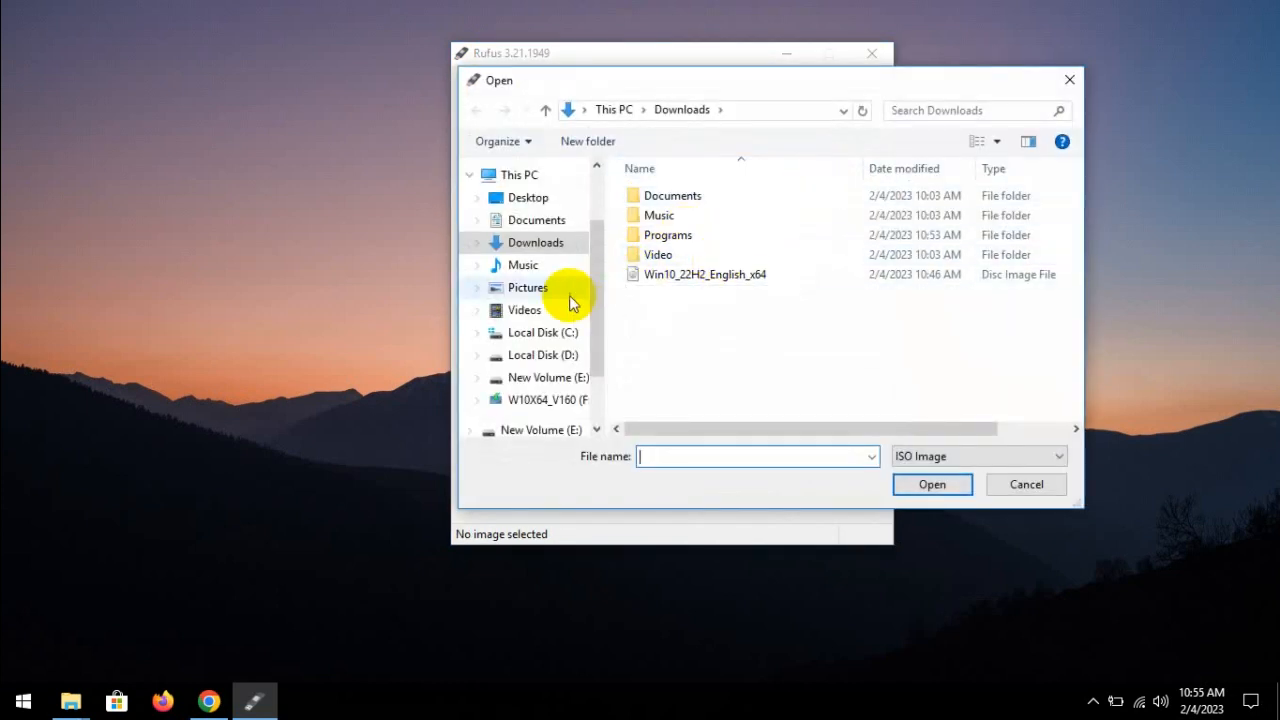
double_click(727, 283)
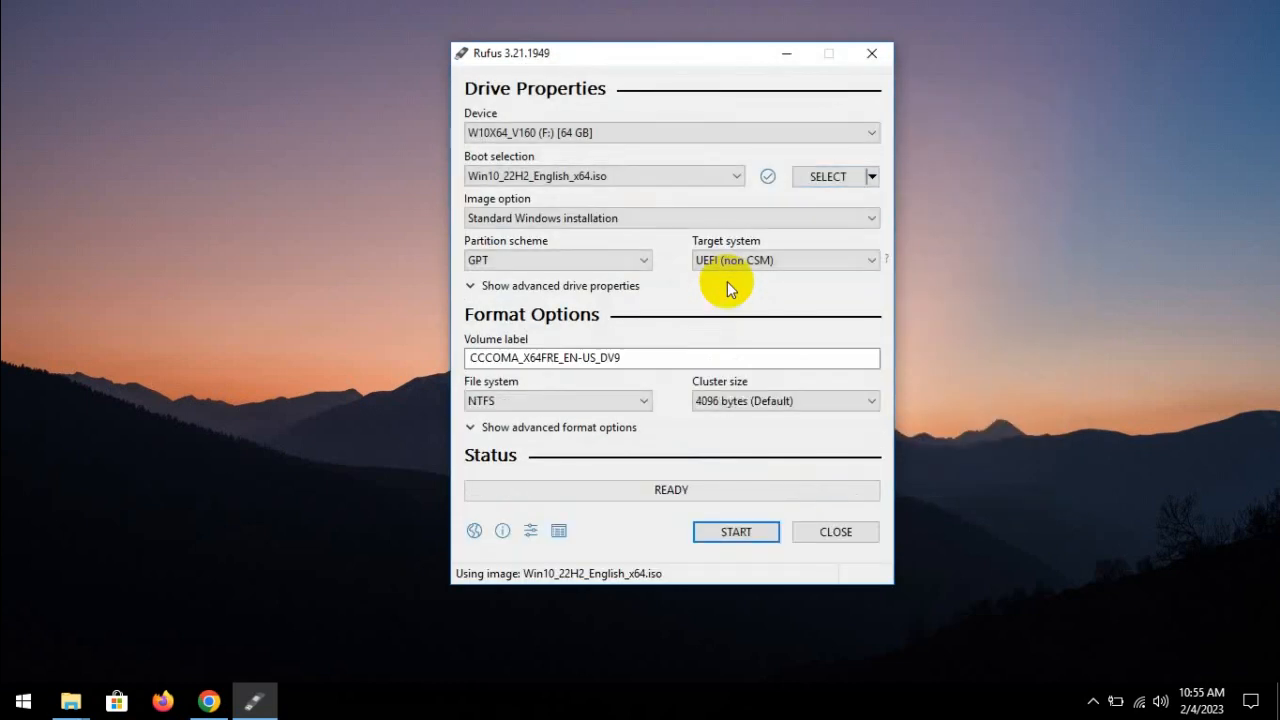
Keep the Standard Windows installation image option and UEFI (non CSM) target system, and set the volume label to "windows 10 2023".
click(601, 219)
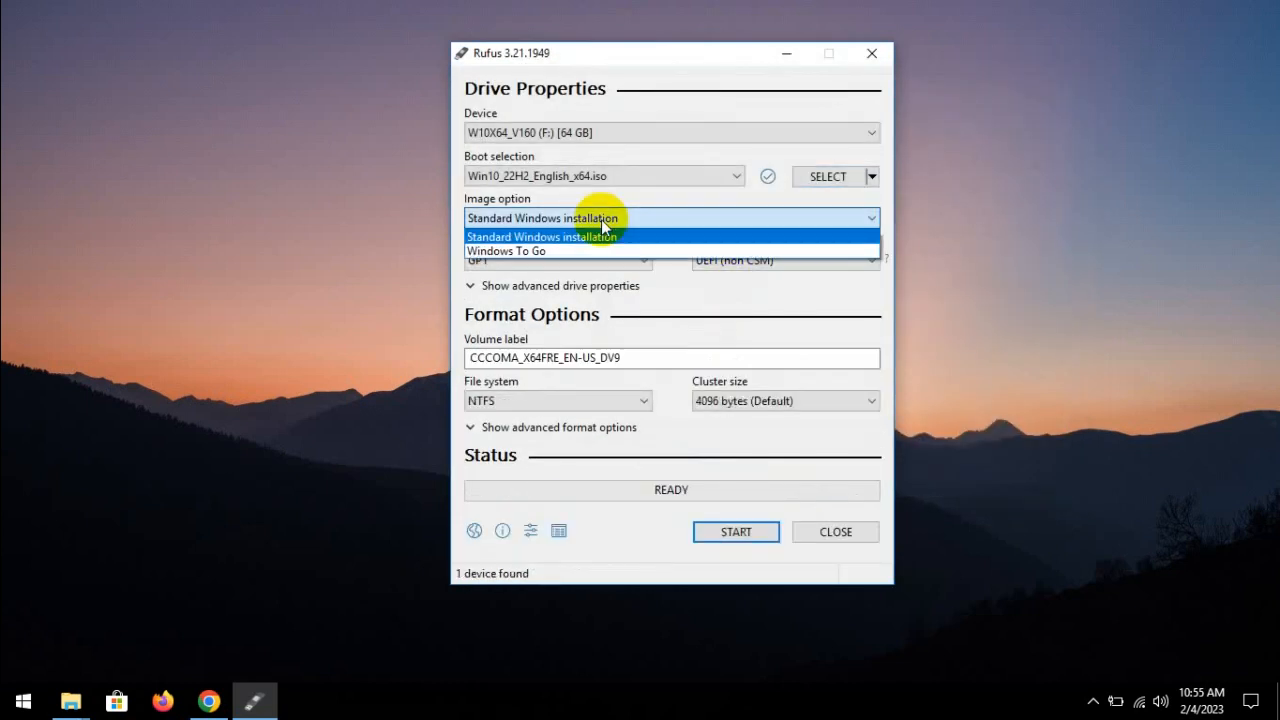
click(601, 219)
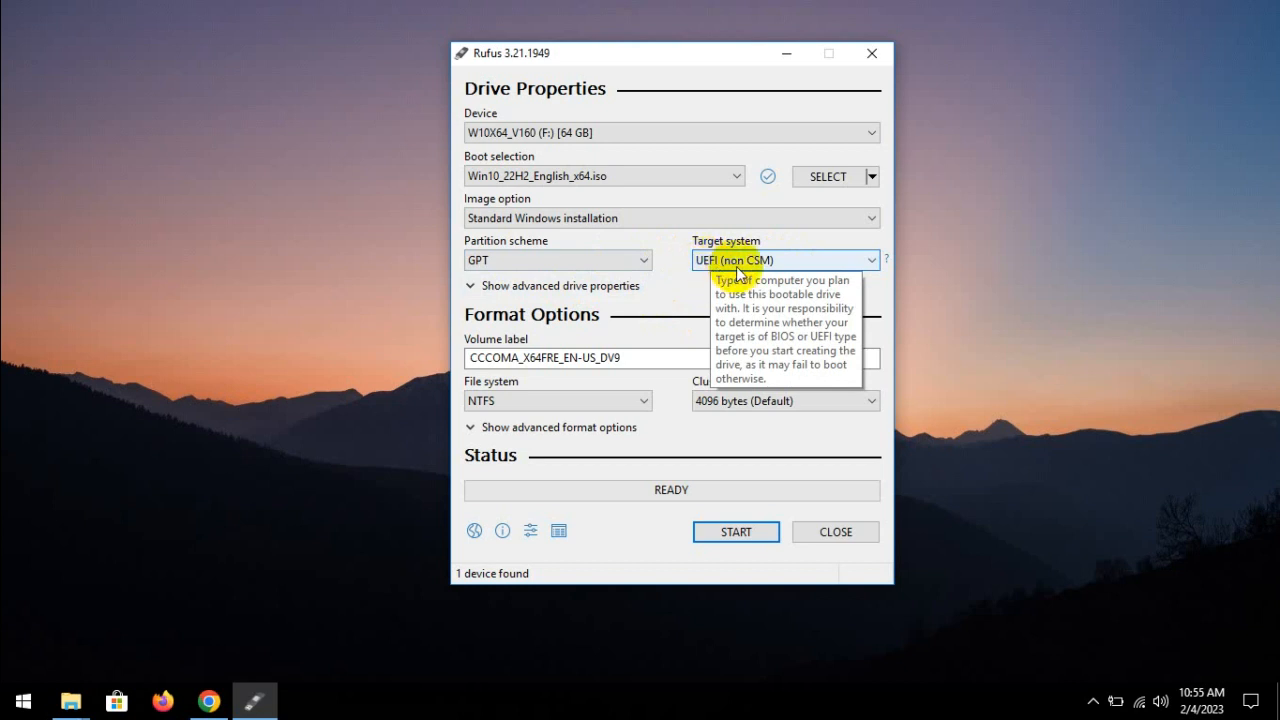
click(771, 258)
click(766, 258)
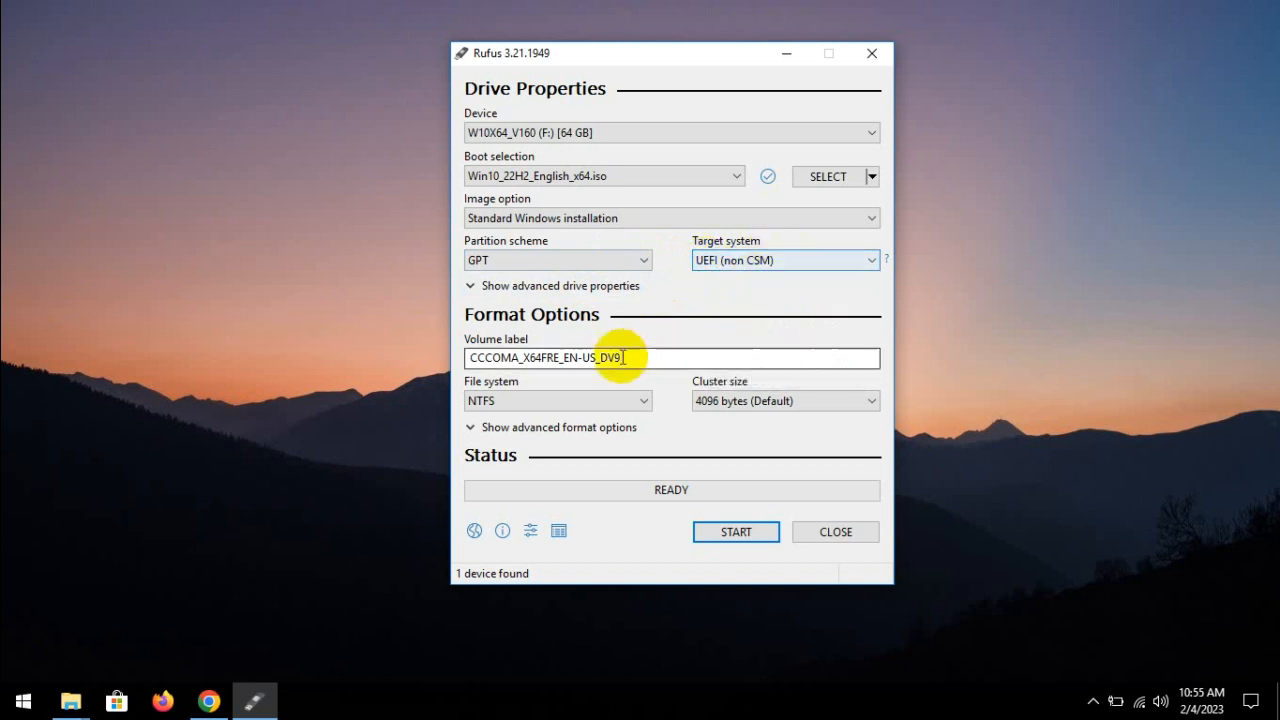
drag(646, 354, 337, 371)
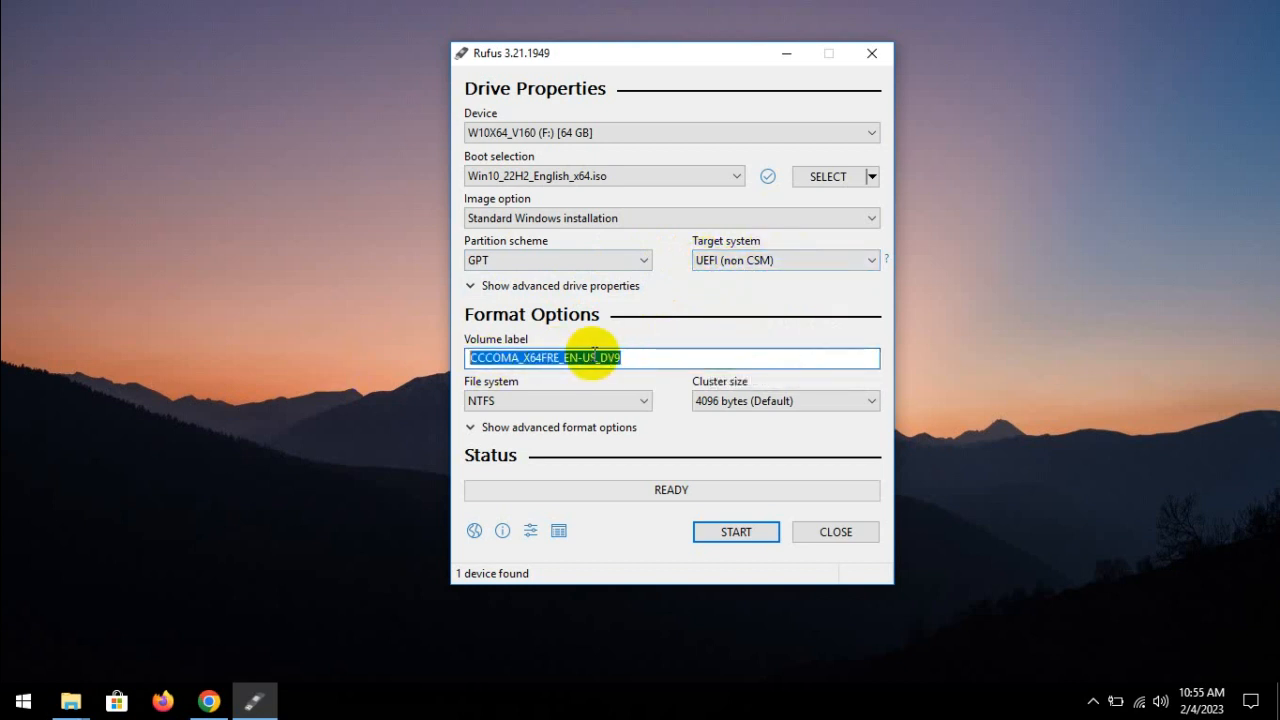
text(windows 10 2023)
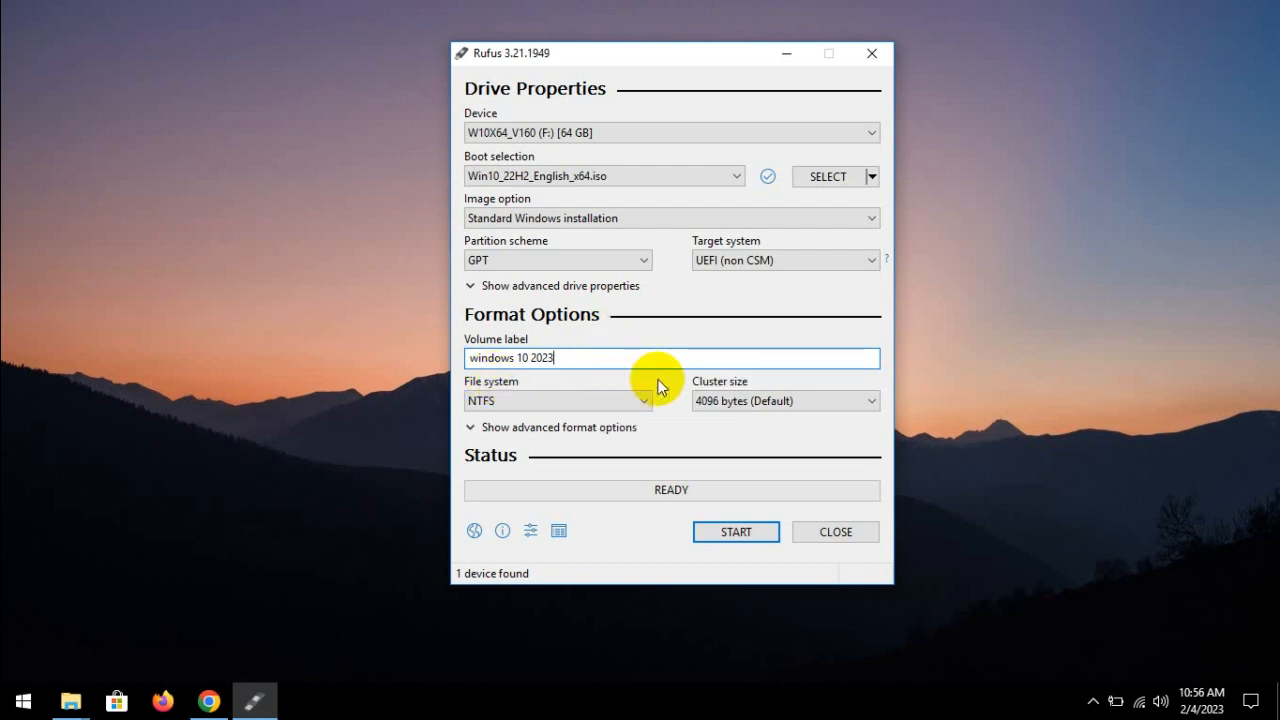
Write the Windows image to the USB drive with no installation customizations, accepting the data erasure, and close Rufus once it finishes.
click(752, 538)
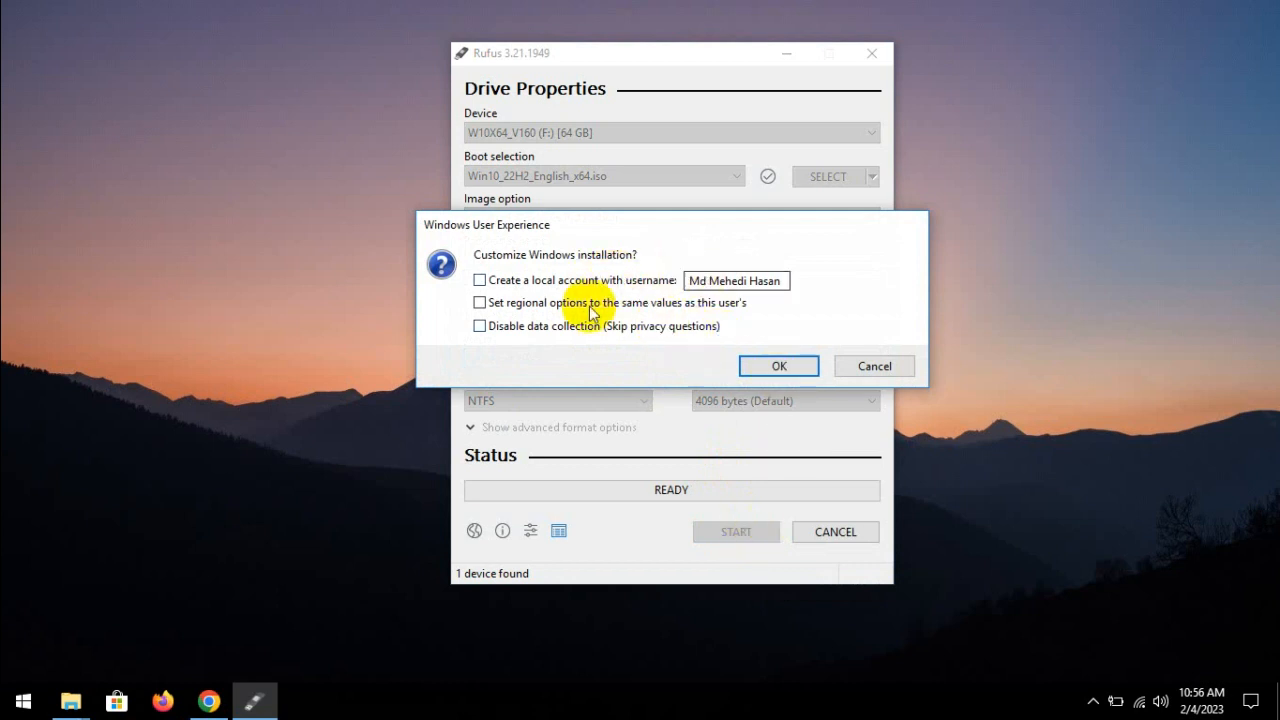
click(800, 366)
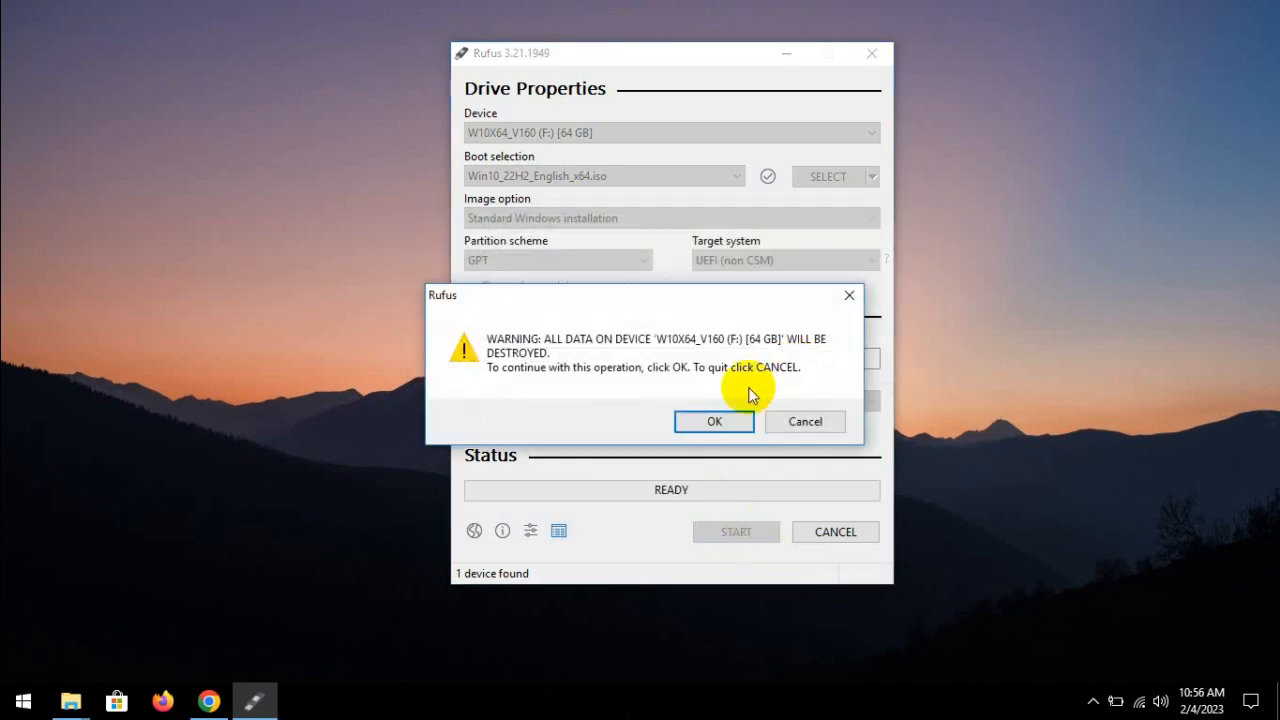
click(713, 421)
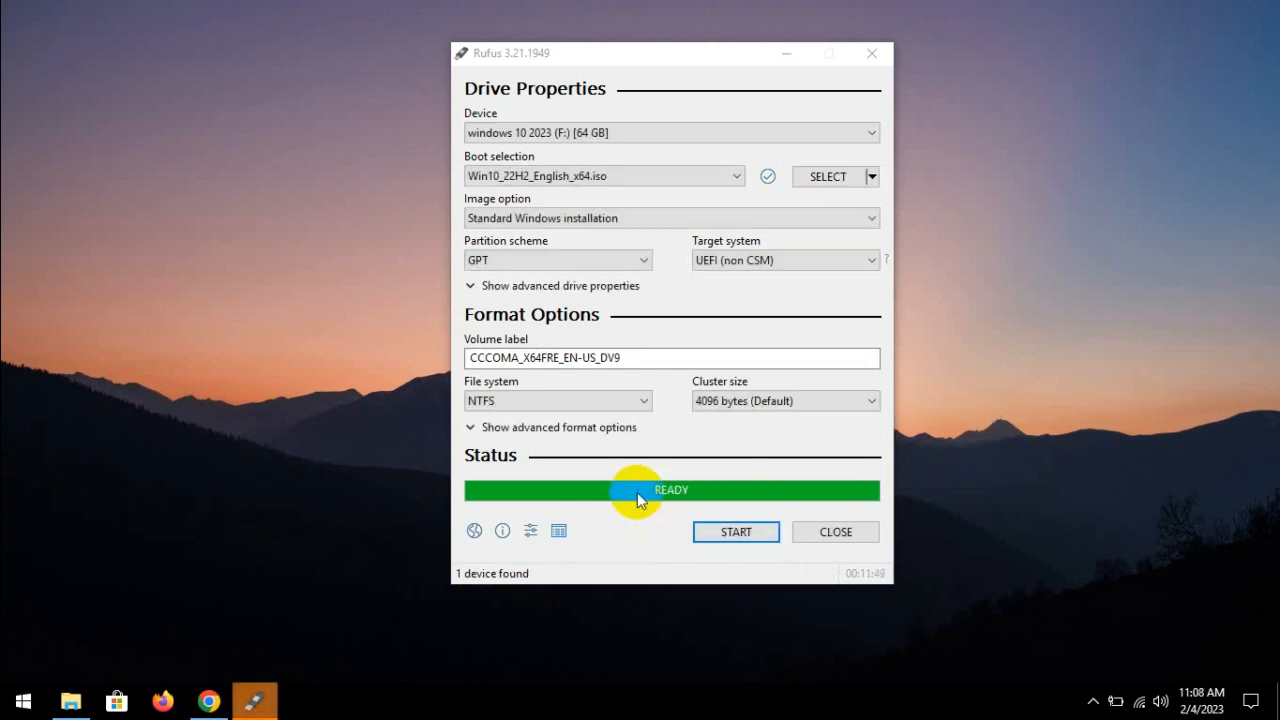
click(823, 533)
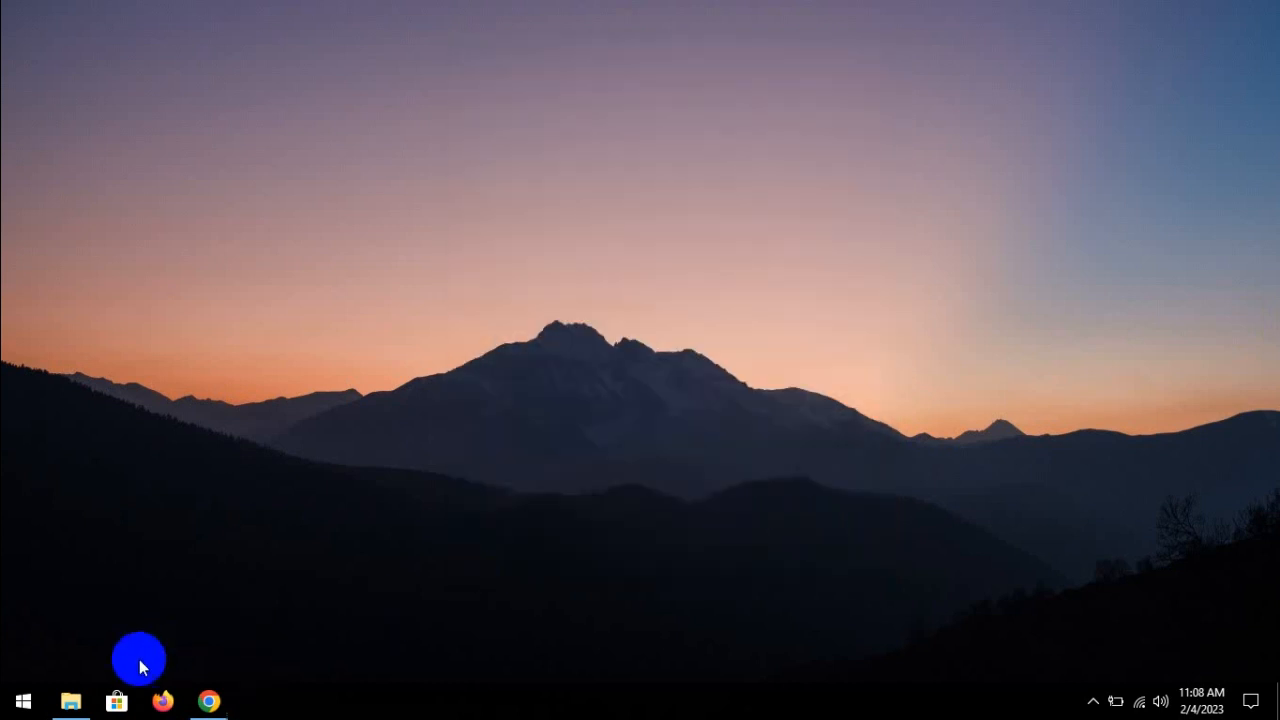
Examine the files on the windows 10 2023 (F:) drive in File Explorer and return to the This PC overview.
click(77, 702)
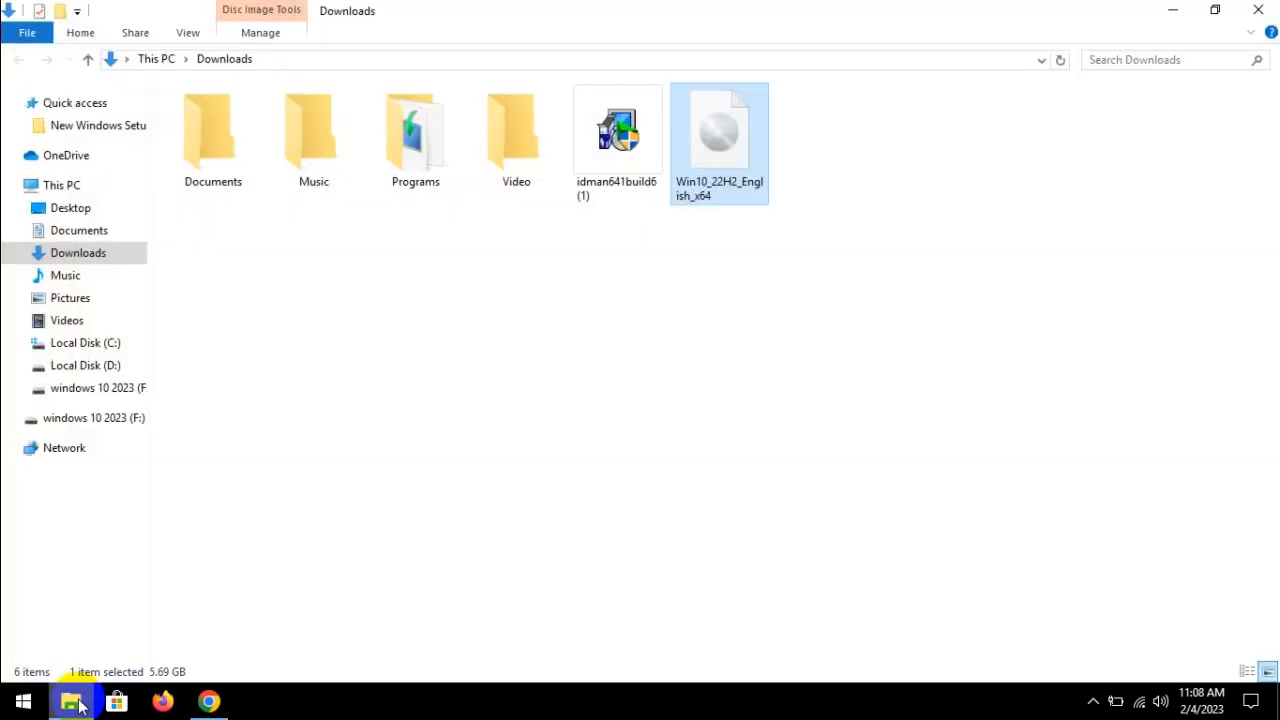
click(108, 390)
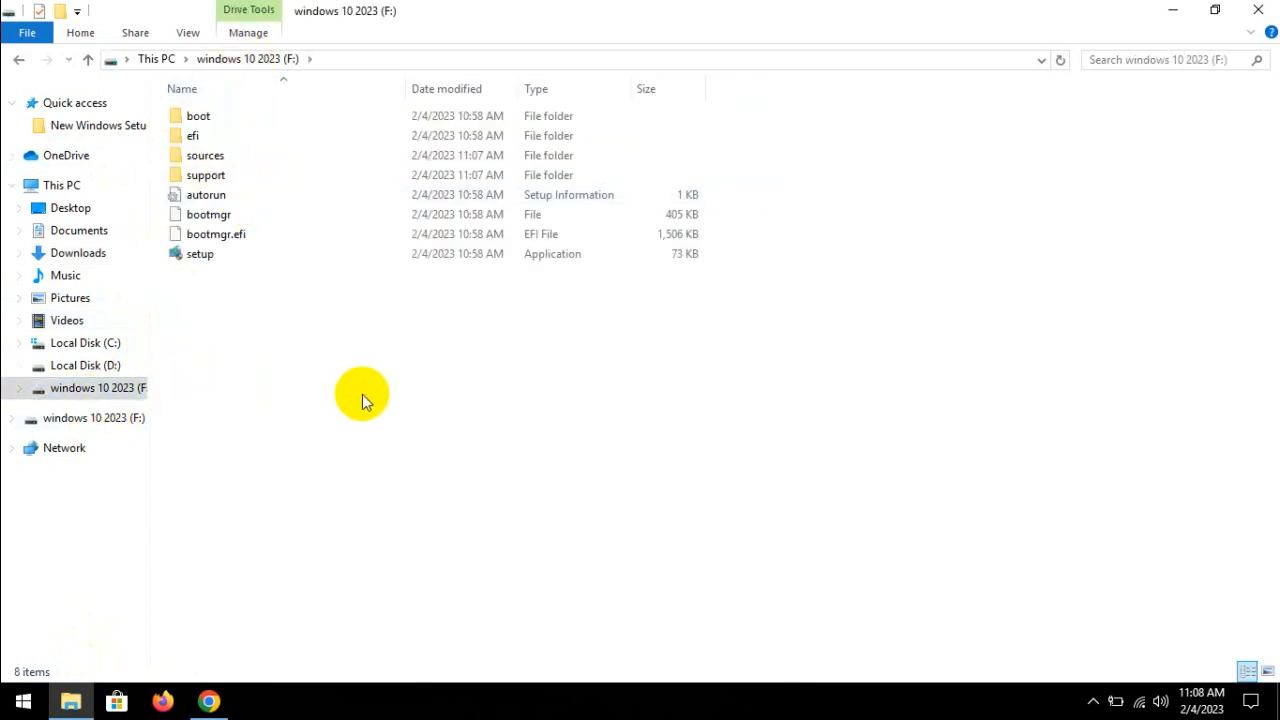
click(86, 365)
click(70, 188)
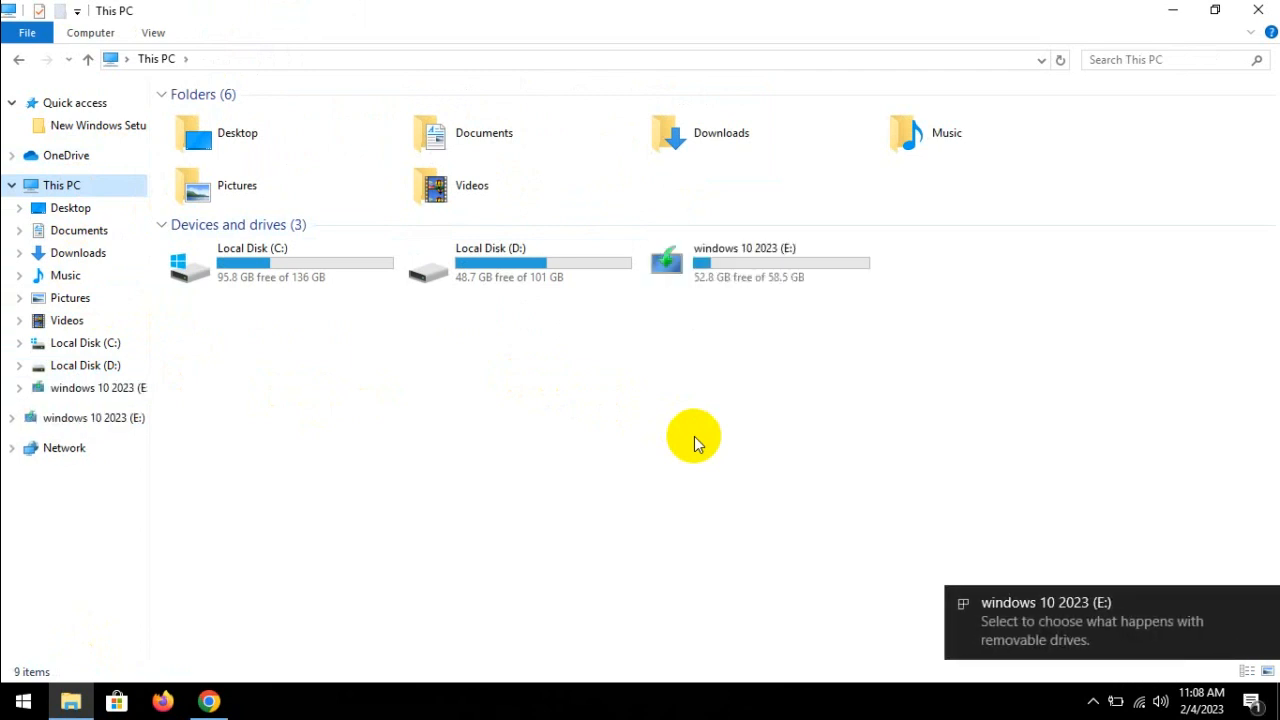
Dismiss the removable drive notification and reveal the hidden system tray icons.
click(736, 388)
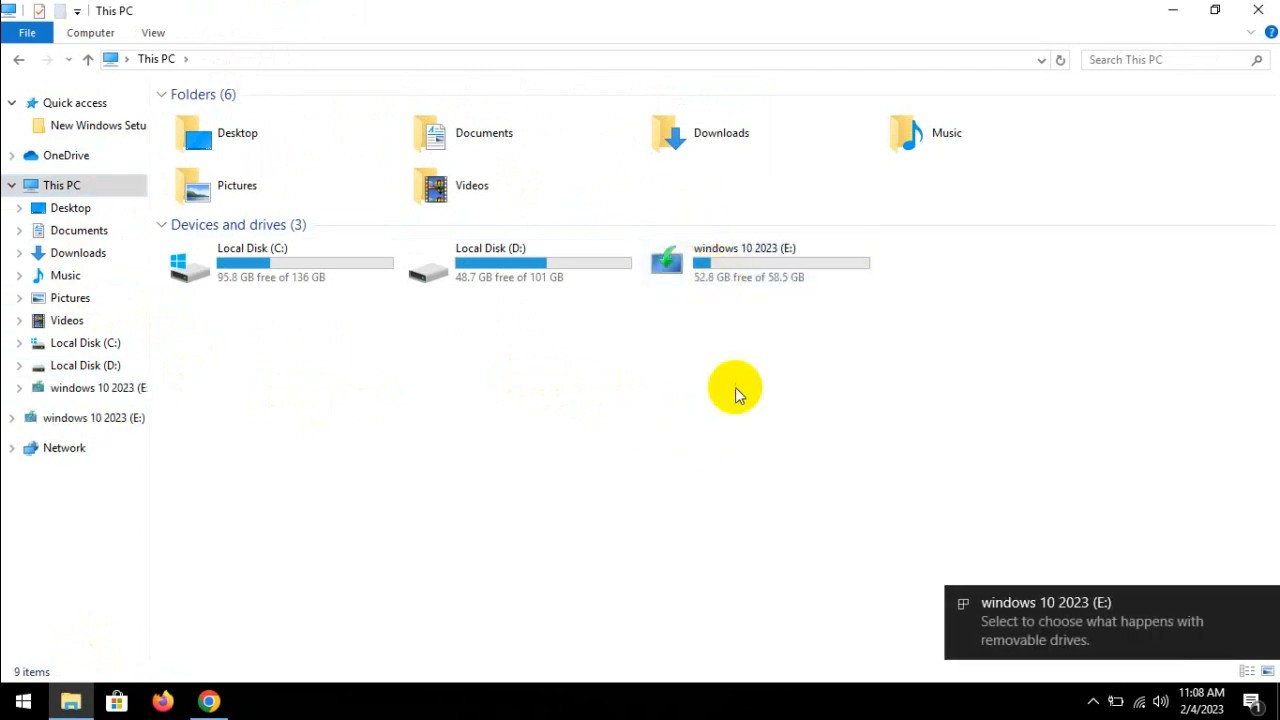
click(1265, 605)
click(1093, 701)
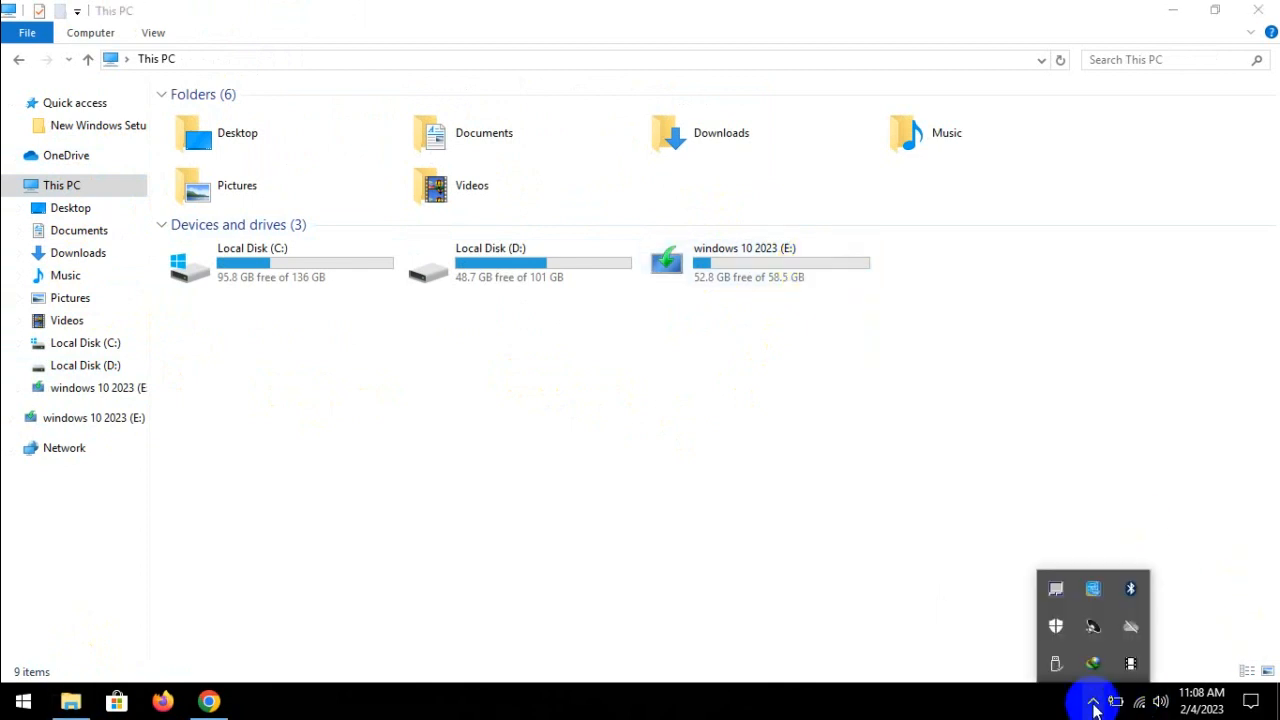